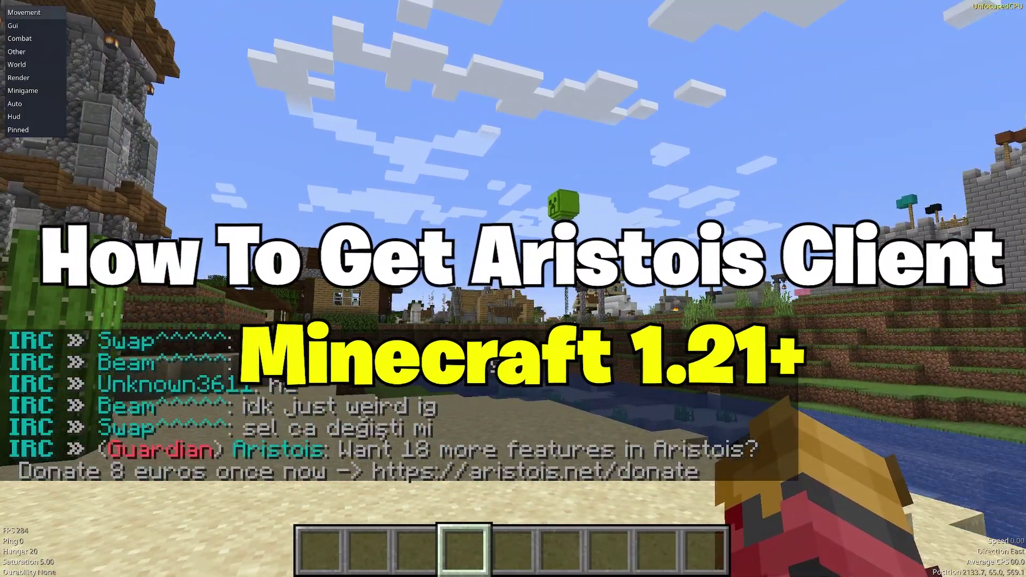
Step: Open and close the Aristois ClickGUI, toggle the debug screen and chat, then walk toward the desert village
key("Shift_R")
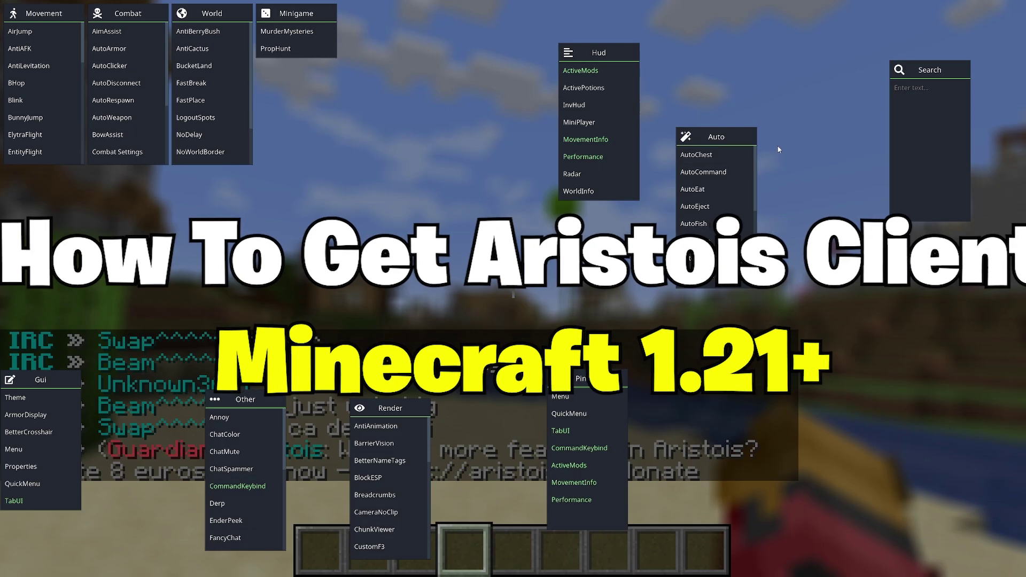
key("Escape")
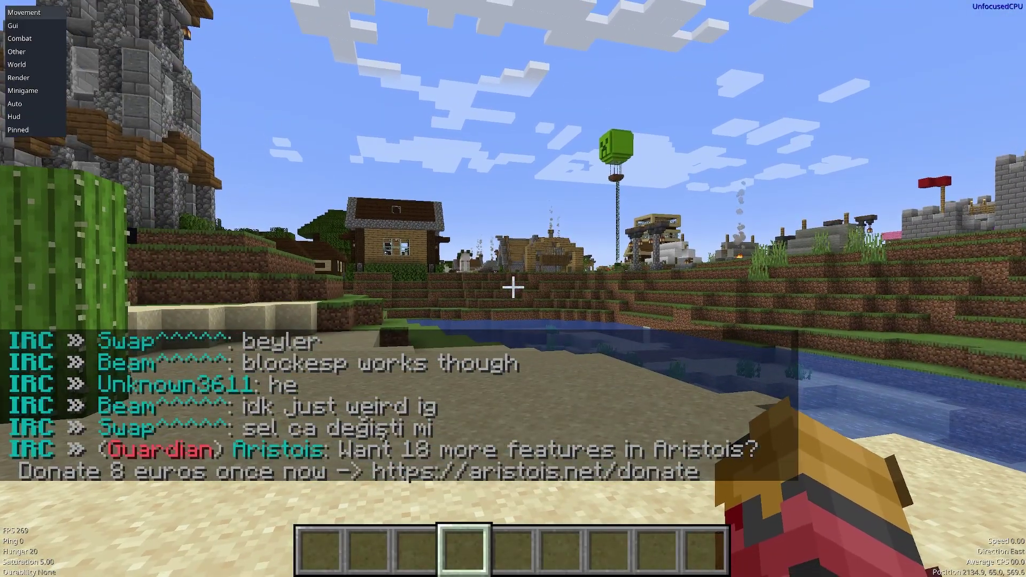
key("F3")
key("t")
key("Escape")
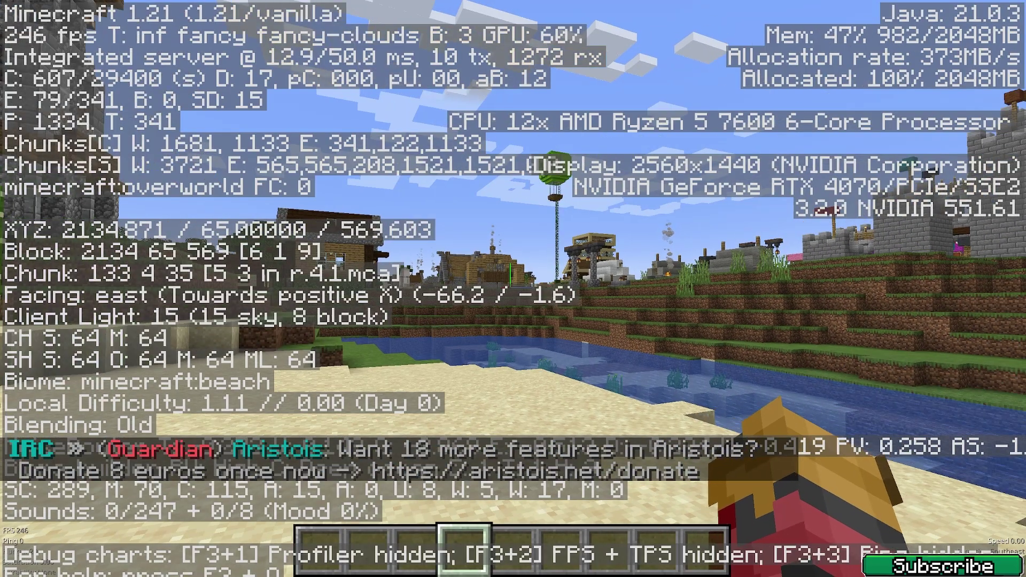
key("F3")
key("w")
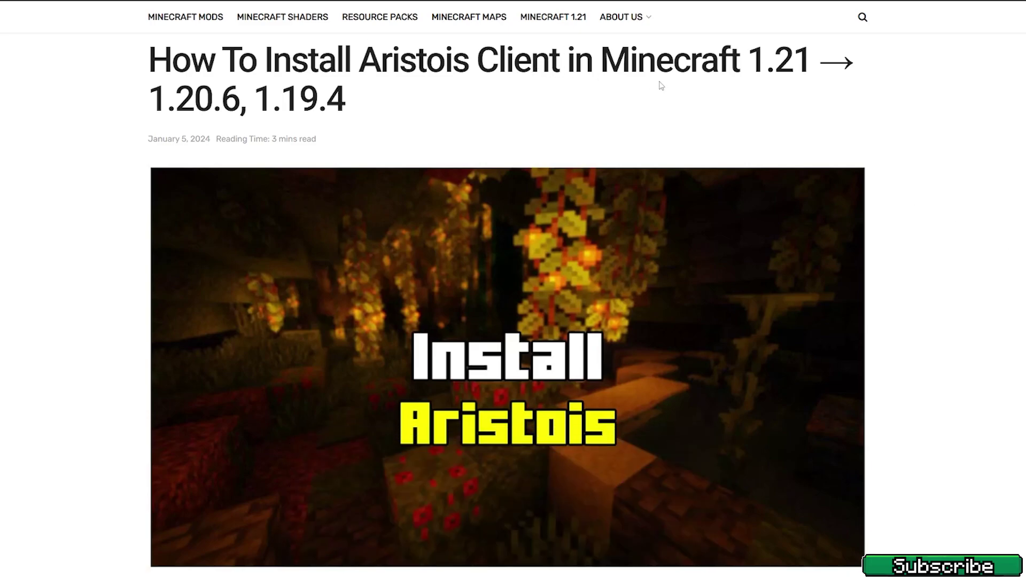
scroll(142, 172, "down", 6)
scroll(97, 197, "down", 5)
scroll(107, 201, "down", 5)
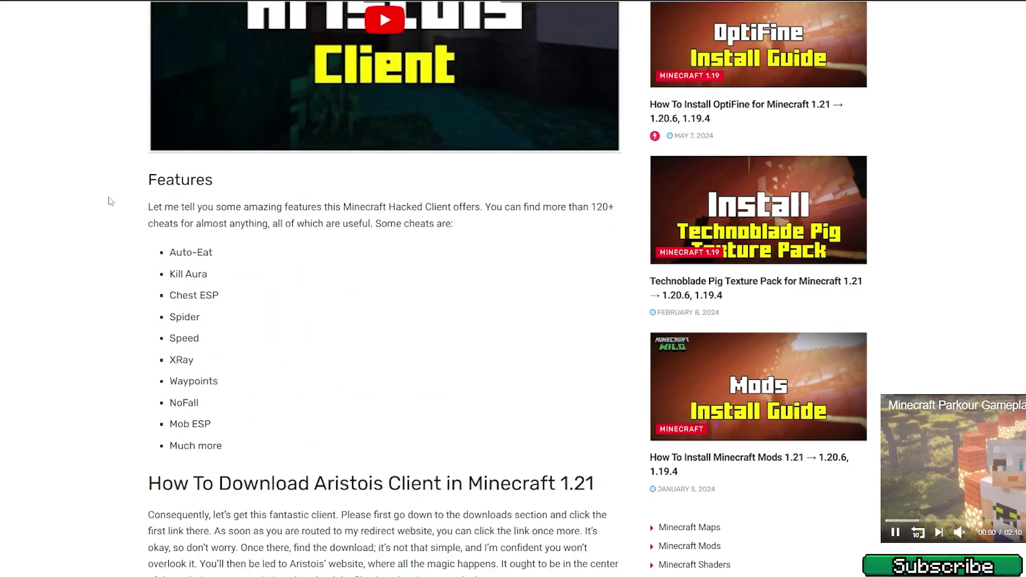
scroll(115, 204, "down", 5)
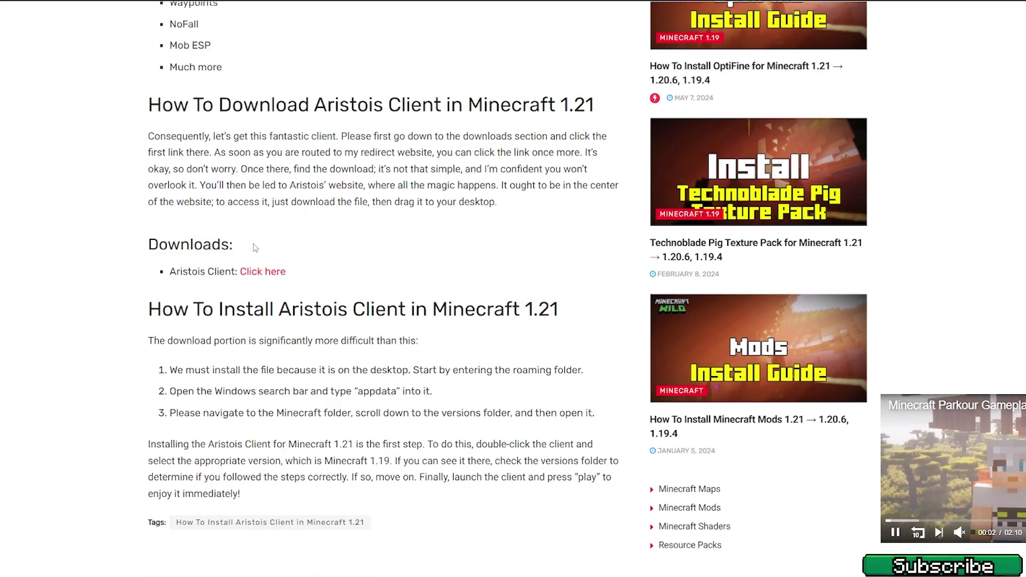
Step: Highlight the 'Aristois Client: Click here' download line in the guide's Downloads section
left_click_drag(167, 271, 293, 275)
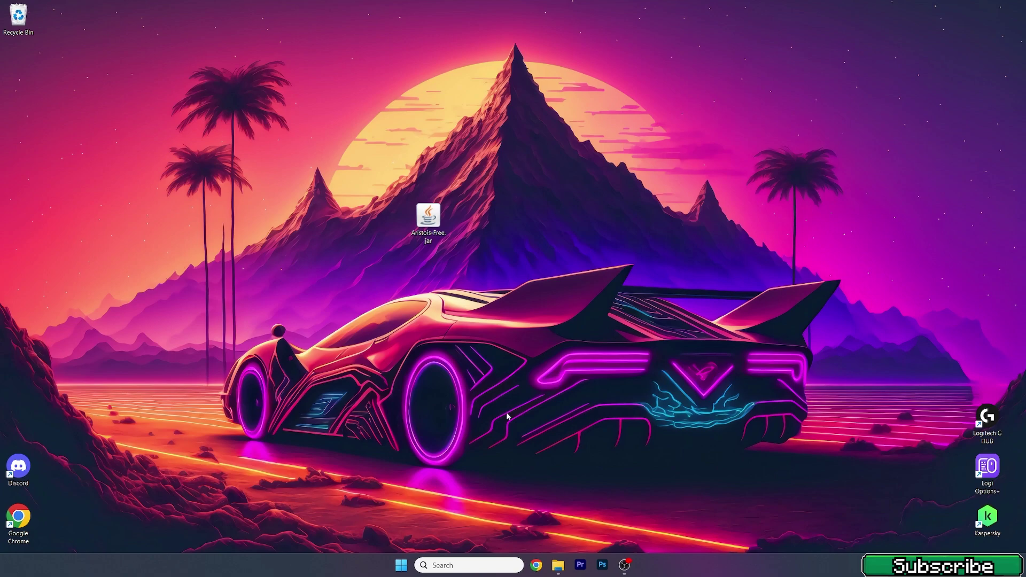
Step: Open %appdata%, then .minecraft and versions, with the window beside the desktop's Aristois-Free.jar
left_click(459, 567)
type("appda")
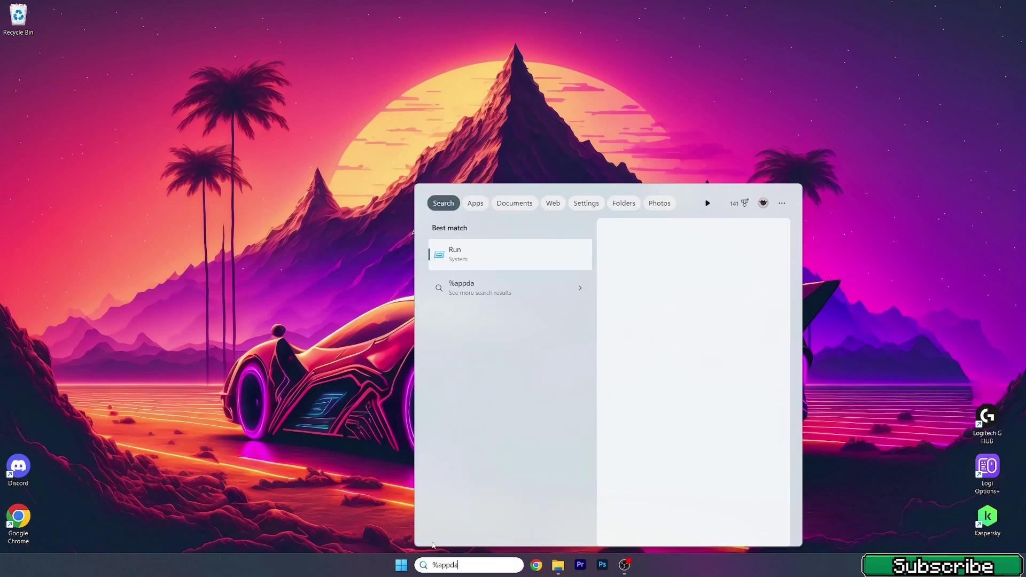
type("ta%")
key("Return")
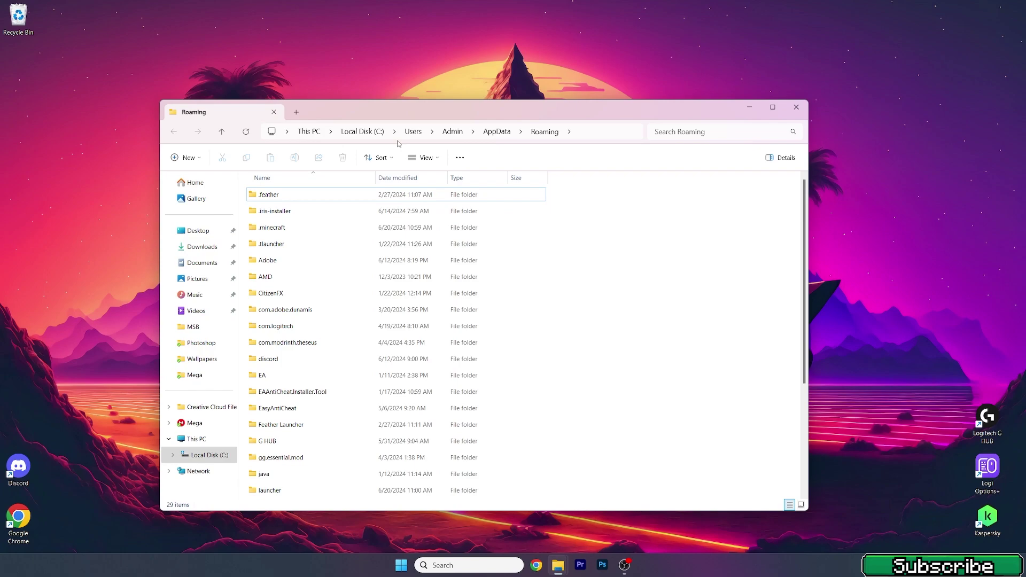
left_click_drag(481, 112, 786, 150)
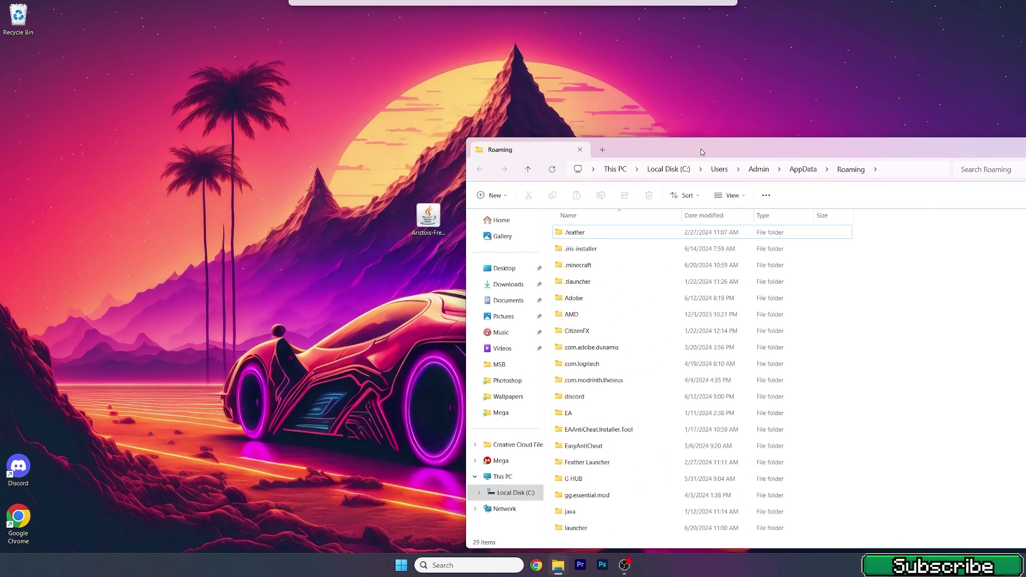
double_click(597, 269)
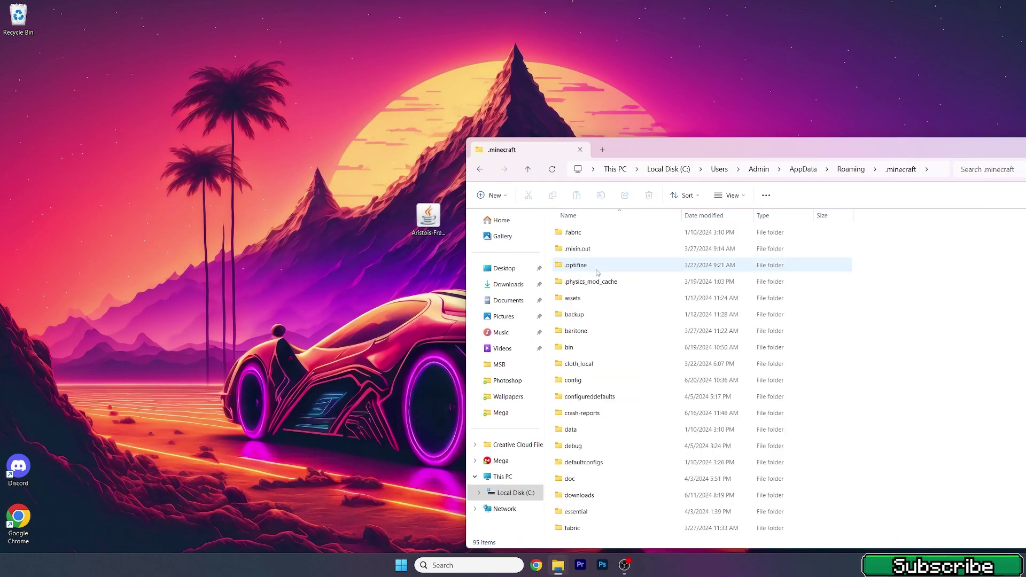
scroll(596, 286, "down", 5)
scroll(590, 294, "down", 5)
scroll(585, 324, "down", 5)
scroll(584, 326, "down", 1)
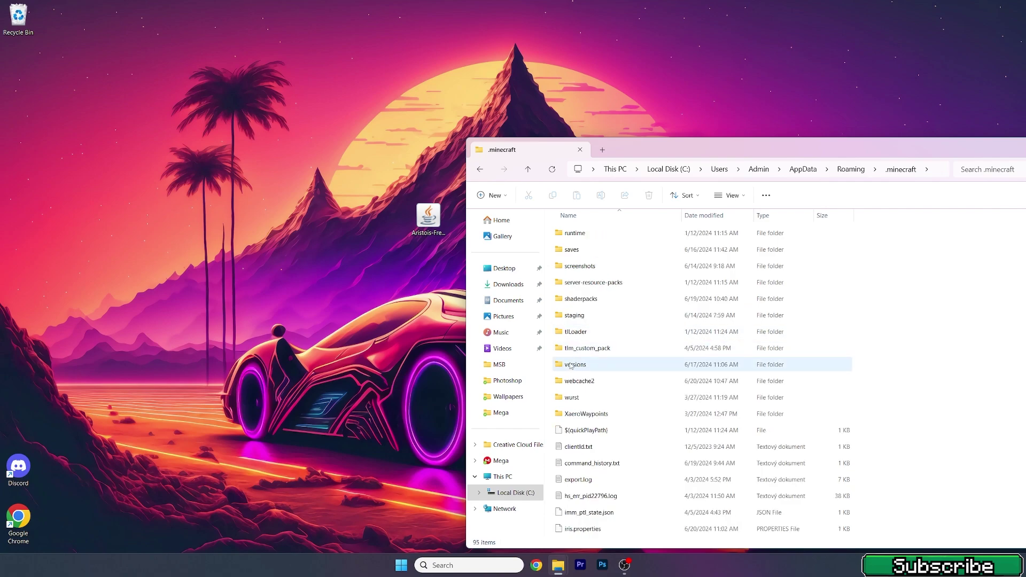
double_click(585, 364)
left_click_drag(421, 237, 268, 217)
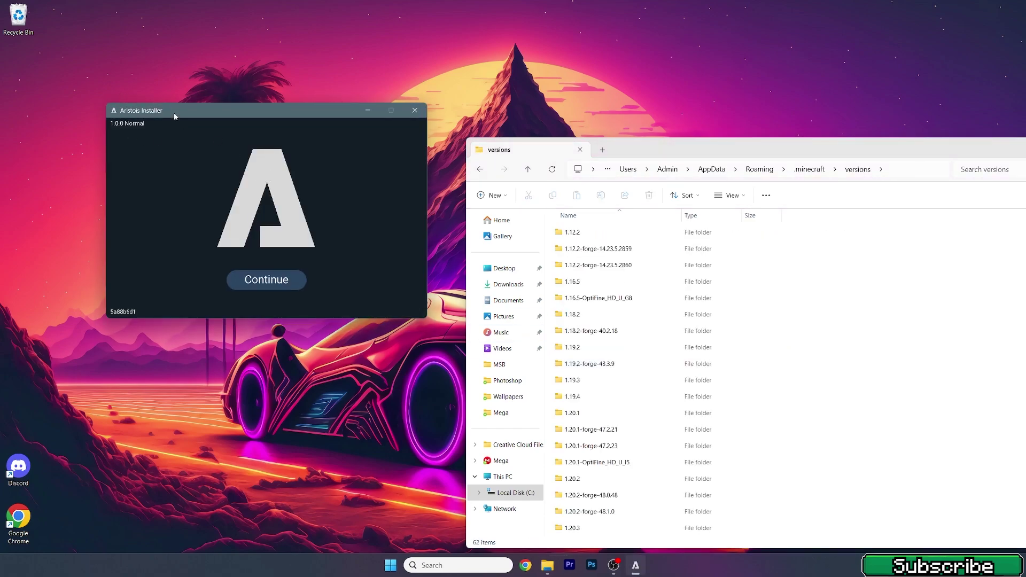
Step: Install Aristois for Minecraft 1.21 with the Vanilla launcher into the .minecraft directory
left_click_drag(149, 114, 133, 179)
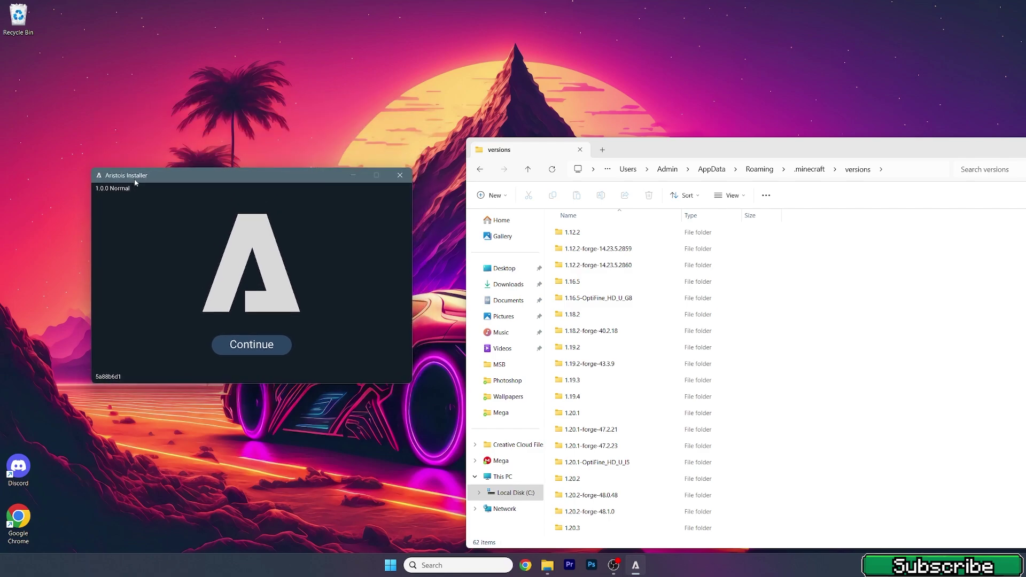
left_click(247, 352)
left_click(204, 262)
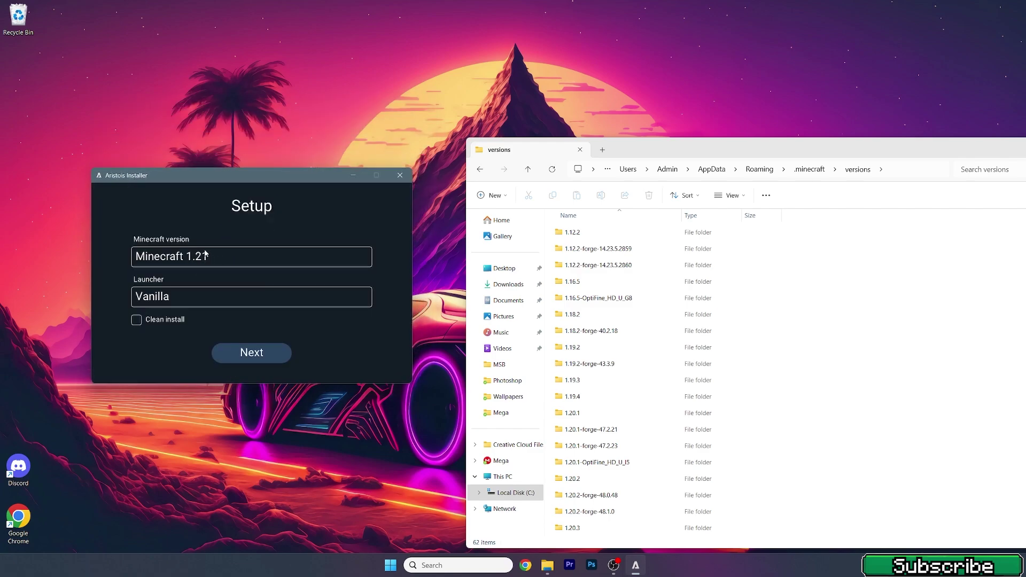
left_click(261, 303)
left_click(141, 323)
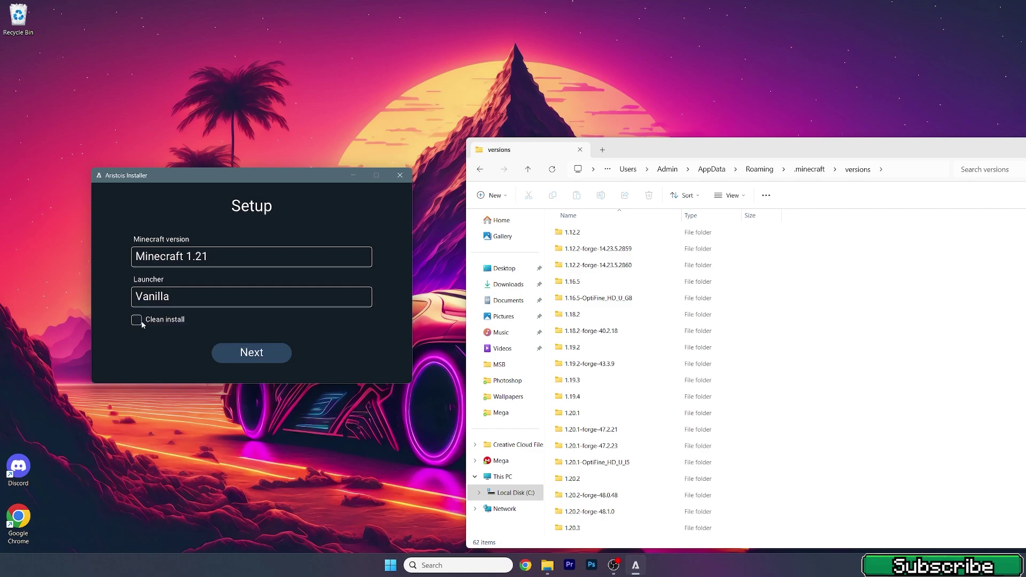
left_click(260, 363)
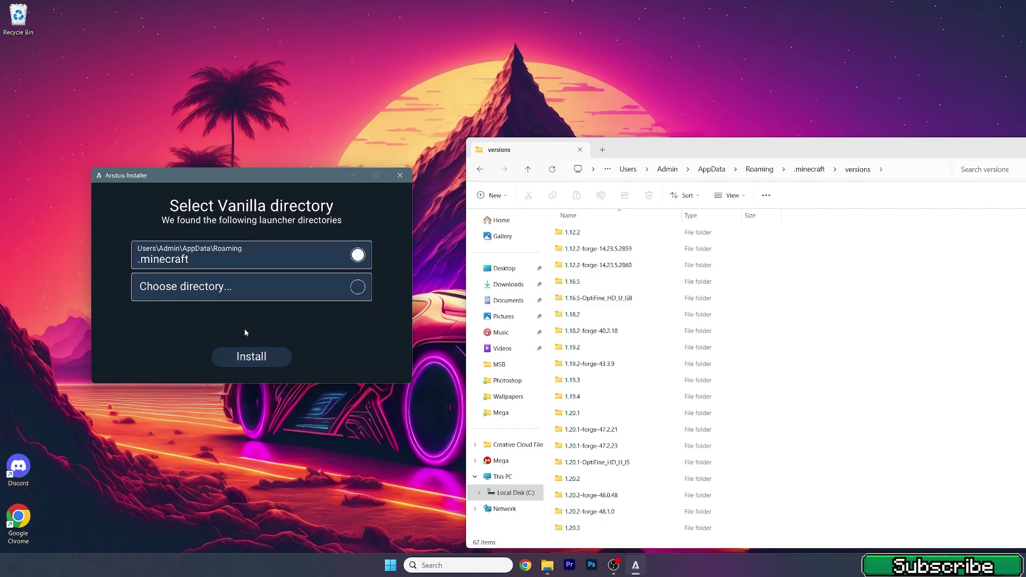
left_click(241, 356)
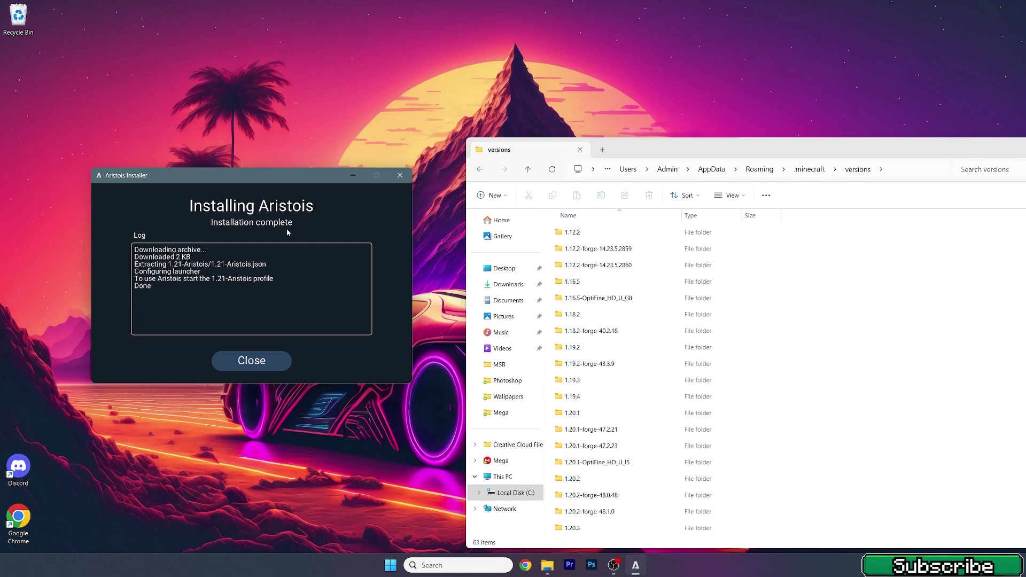
Step: Close the finished installer and select the new 1.21-Aristois folder in versions
left_click(249, 364)
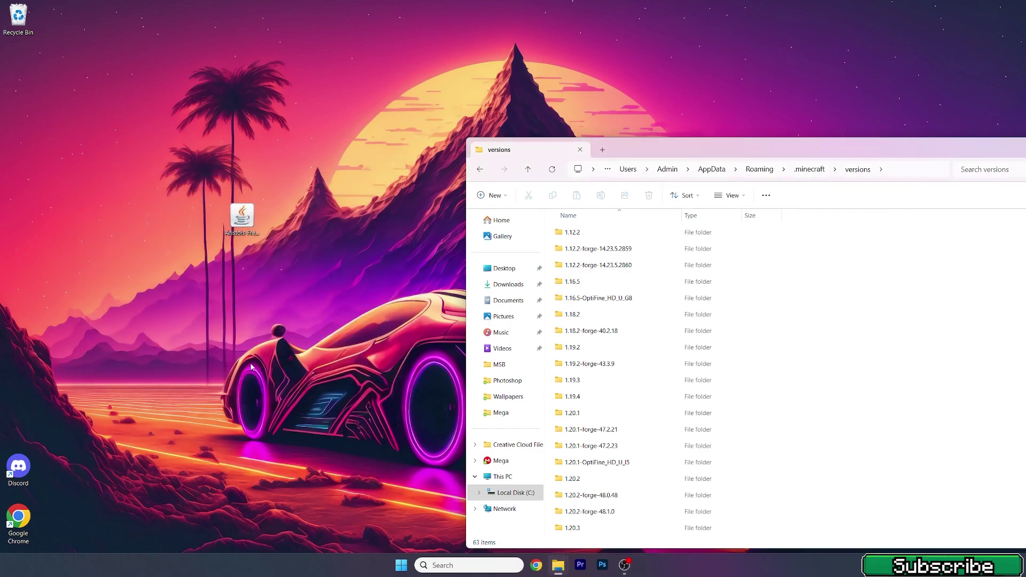
scroll(879, 313, "down", 4)
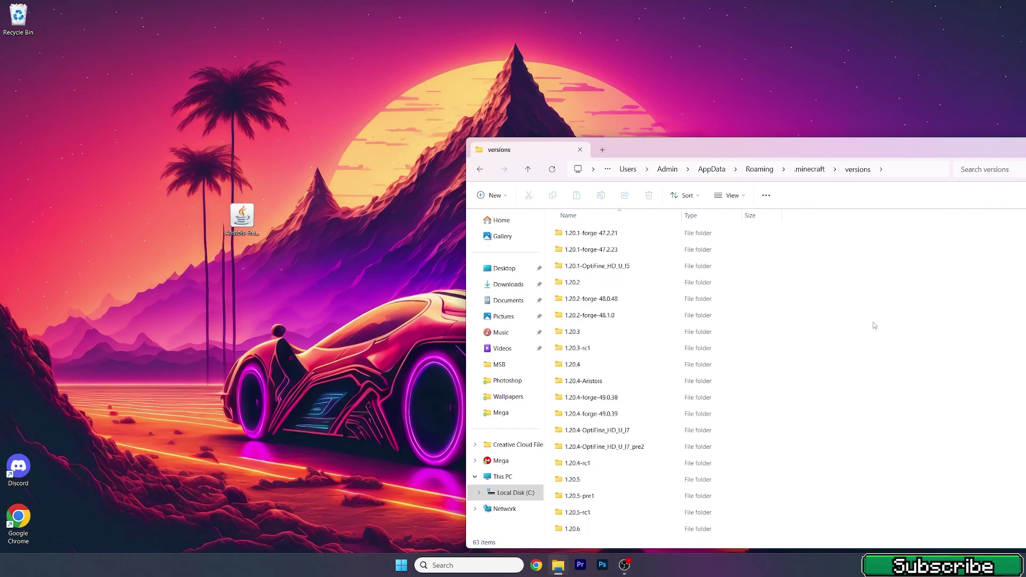
scroll(861, 329, "down", 4)
scroll(861, 330, "down", 4)
scroll(860, 330, "down", 2)
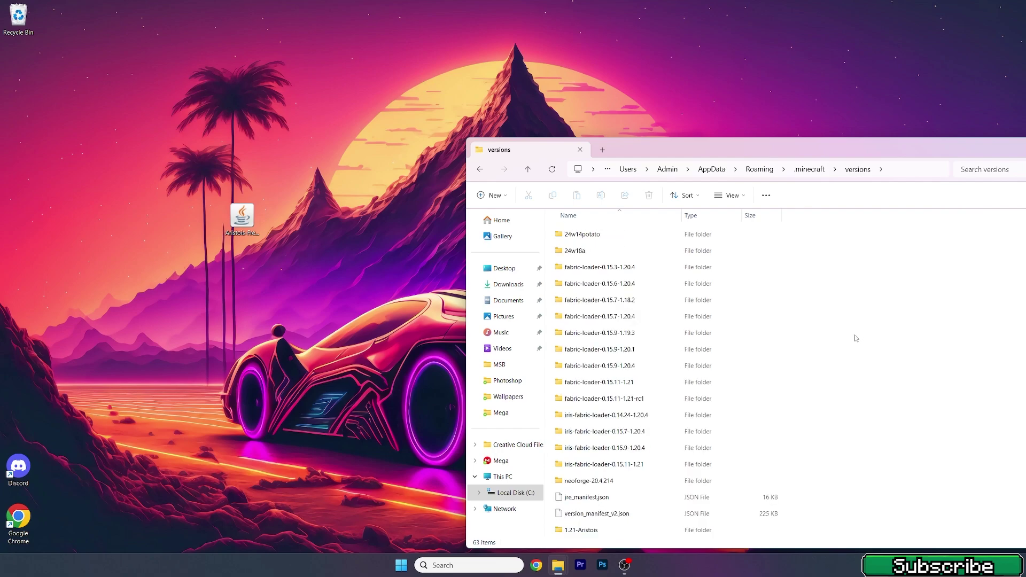
left_click(601, 530)
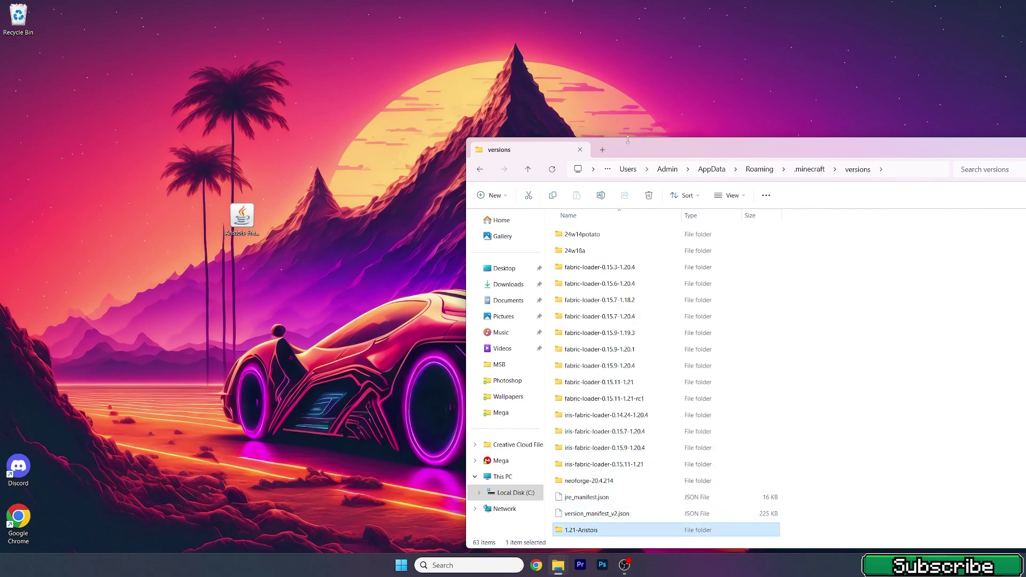
left_click_drag(640, 151, 505, 102)
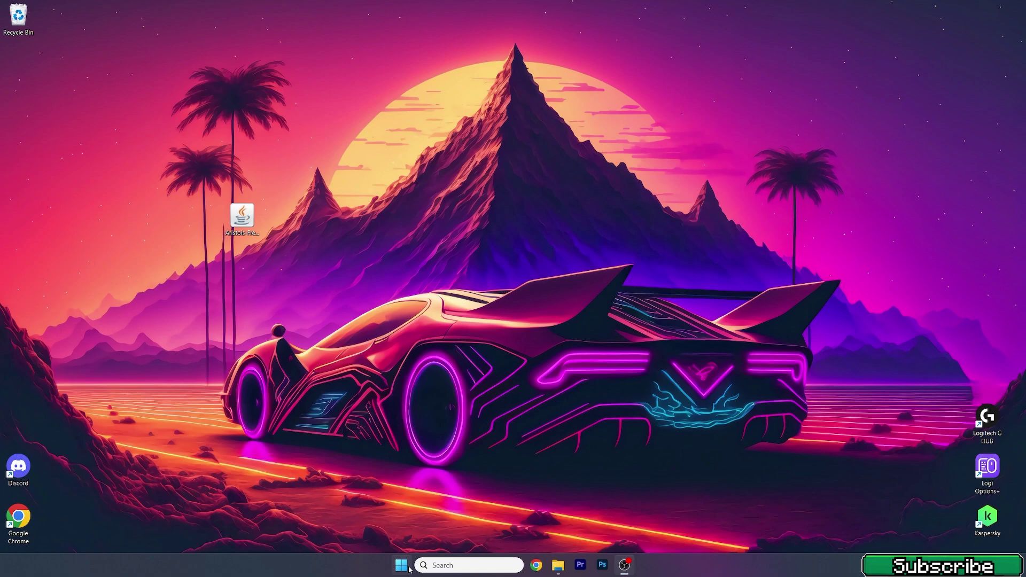
Step: Launch the pinned Minecraft Launcher from the Start menu
left_click(401, 565)
left_click(530, 268)
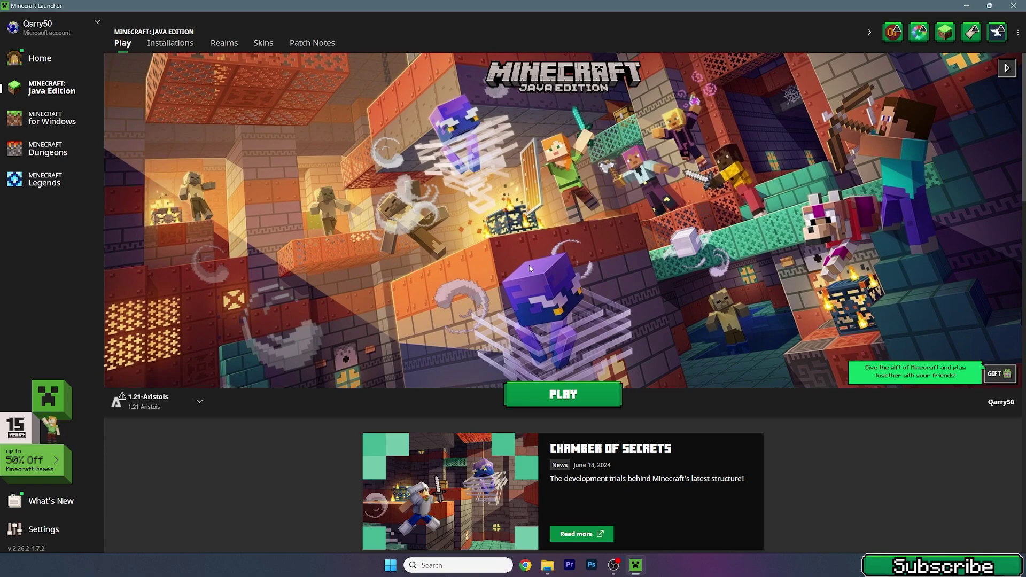
Step: Confirm 1.21-Aristois stays selected in the installation dropdown
left_click(156, 399)
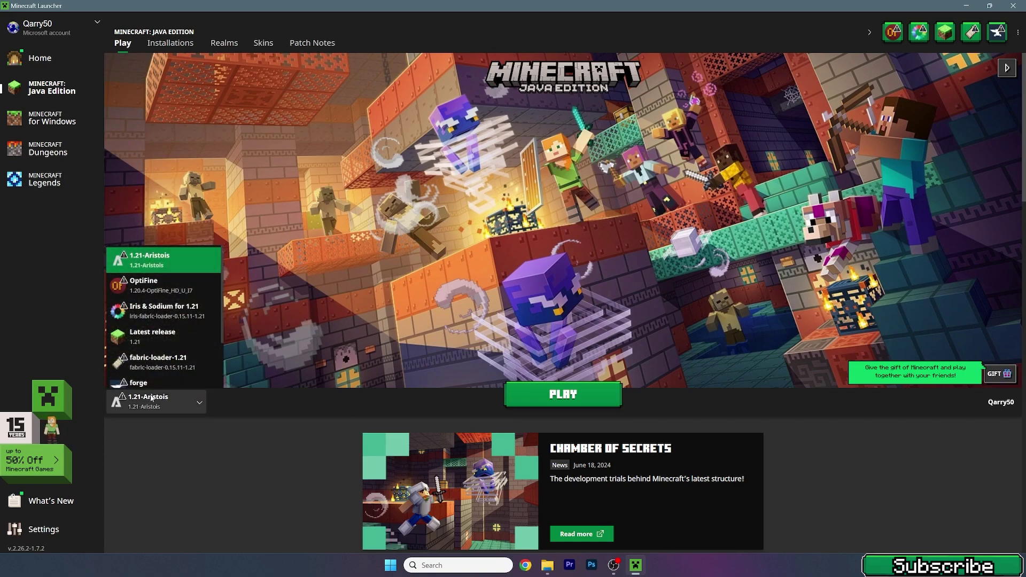
left_click(160, 262)
left_click(148, 403)
left_click(157, 285)
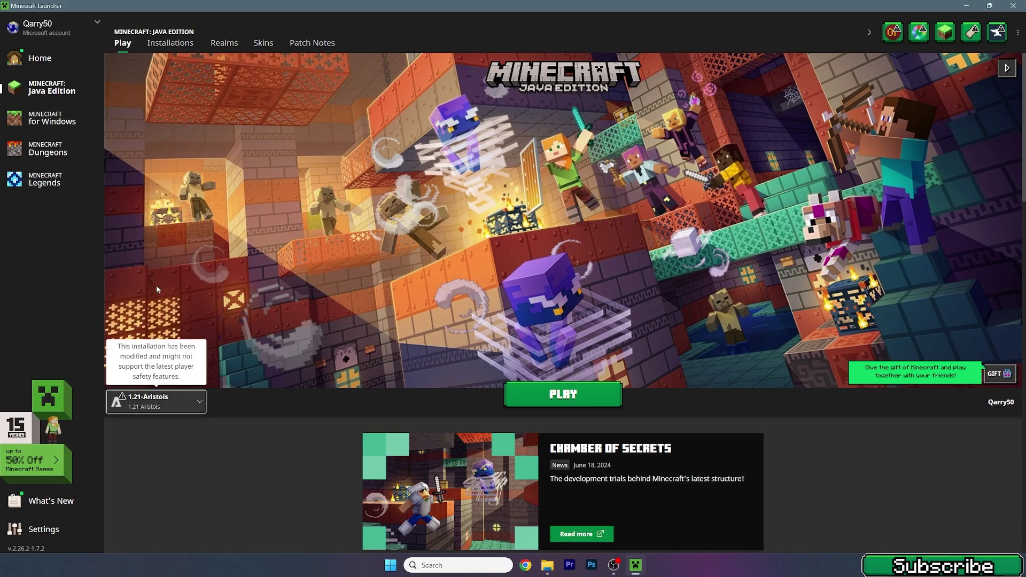
left_click(132, 412)
left_click(155, 267)
Step: Play 1.21-Aristois, ticking 'I understand the risks' and accepting the modified-installation warning
left_click(569, 397)
left_click(391, 299)
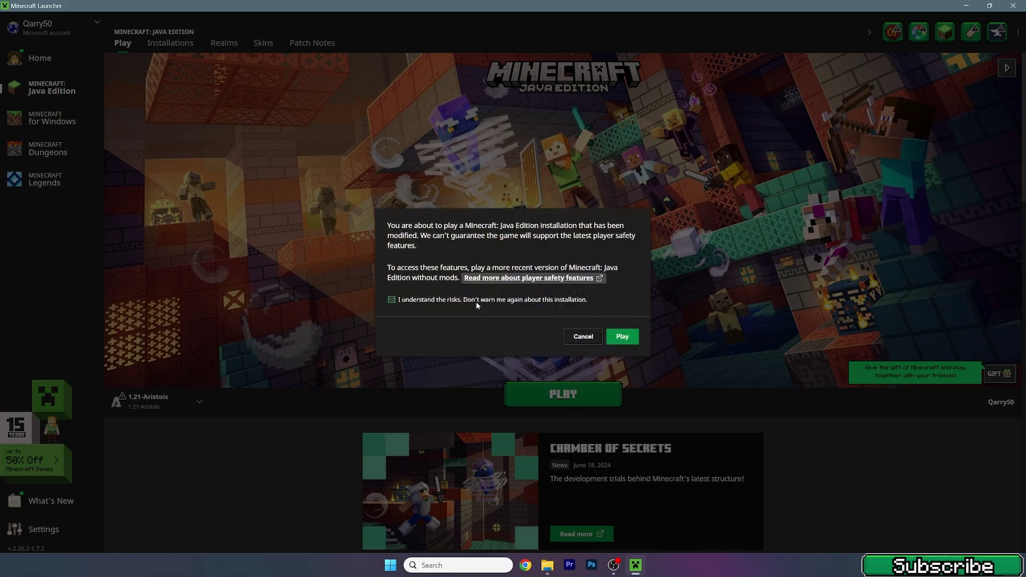
left_click(611, 336)
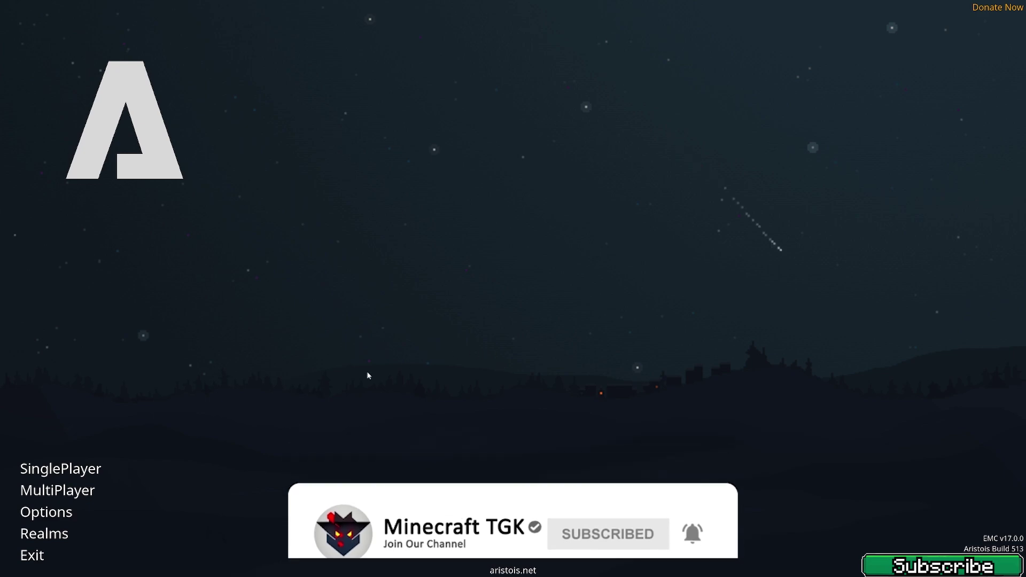
Step: View Minecraft Options > Video Settings, then return to the Aristois main menu
left_click(64, 512)
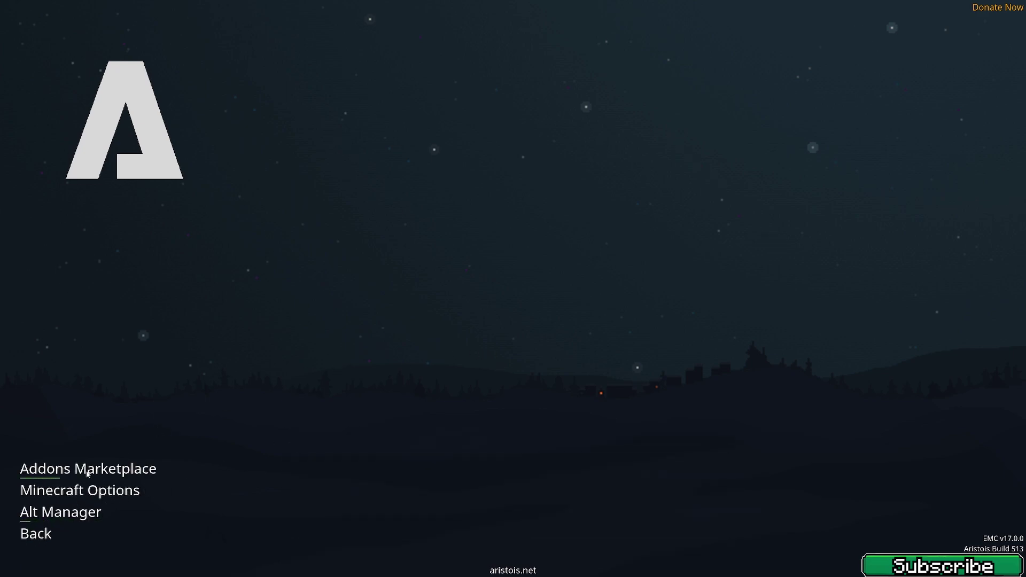
left_click(87, 488)
left_click(321, 288)
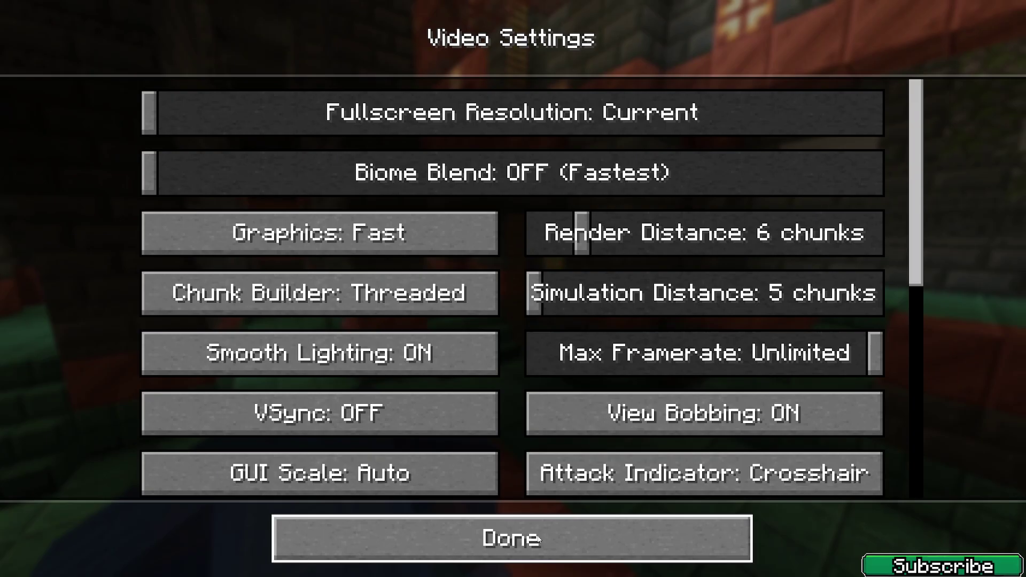
scroll(463, 481, "down", 5)
left_click(482, 542)
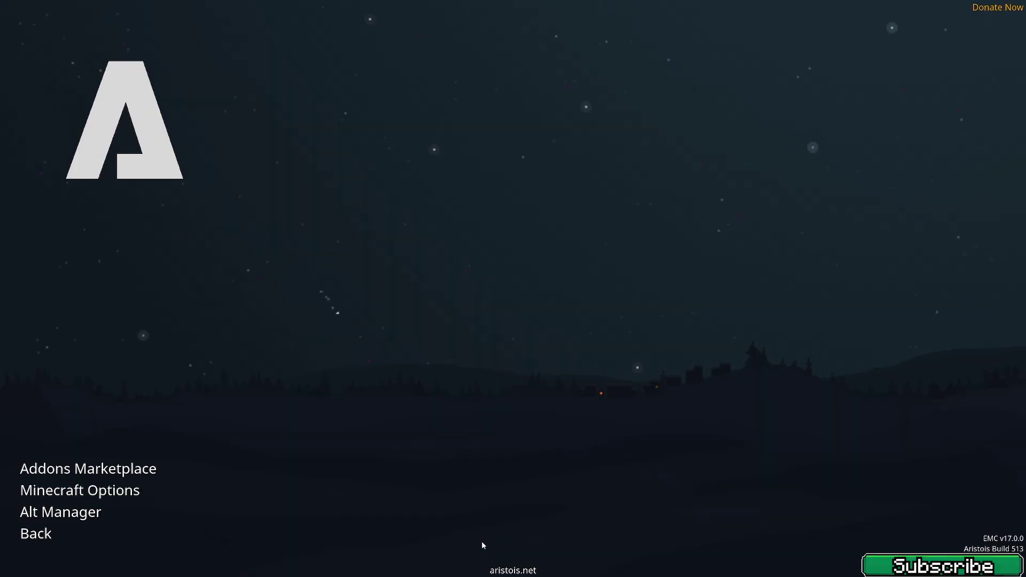
left_click(36, 534)
Step: Load the Sherlock world, check version 1.21 on the debug screen, and bring up the Aristois menu
left_click(48, 468)
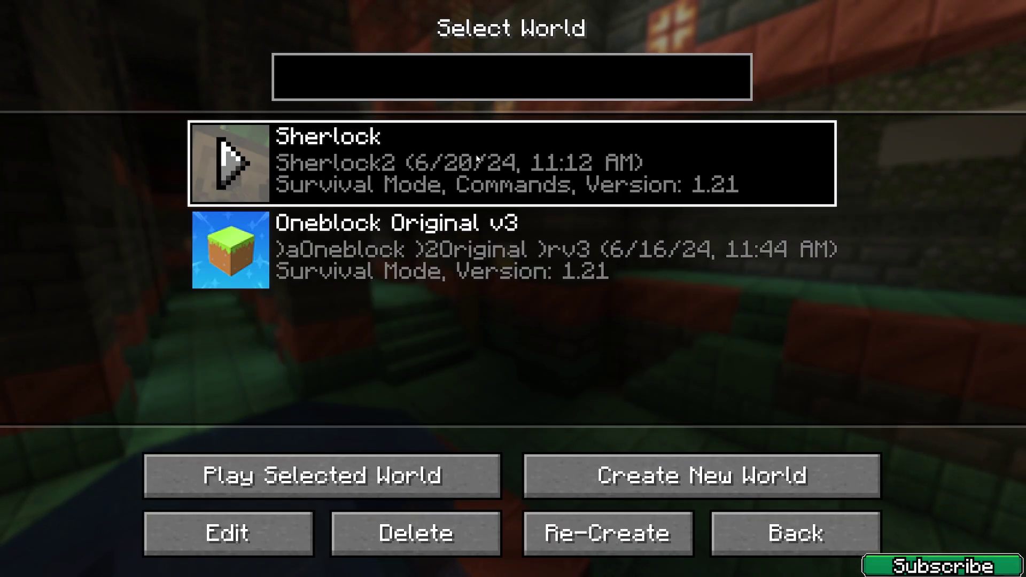
double_click(479, 159)
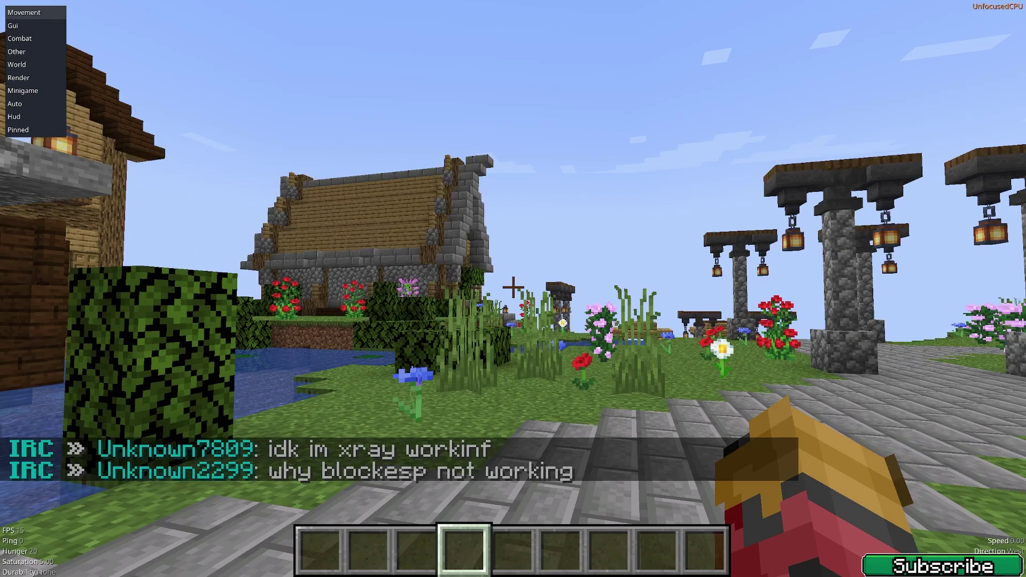
key("F3")
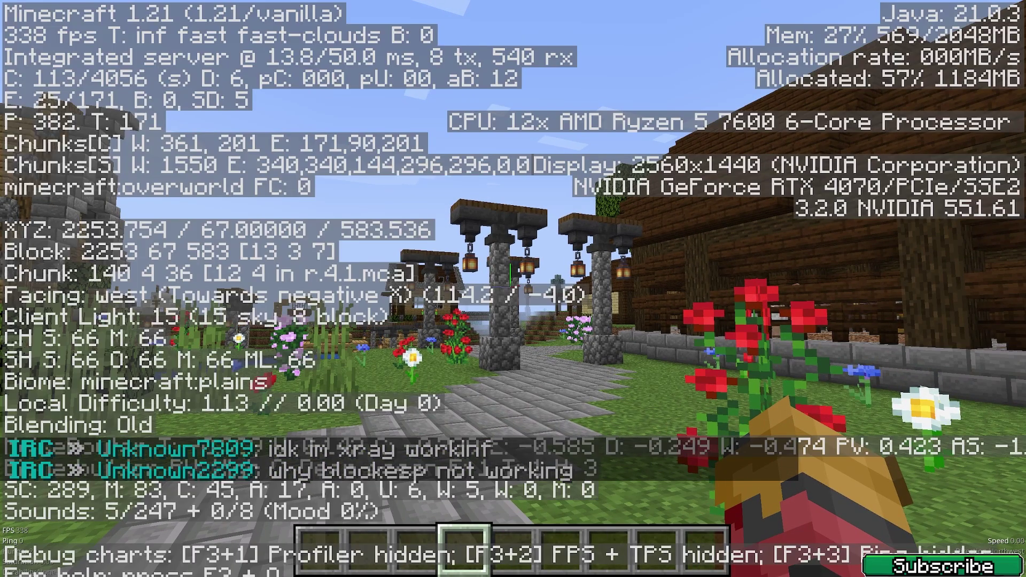
key("t")
key("Escape")
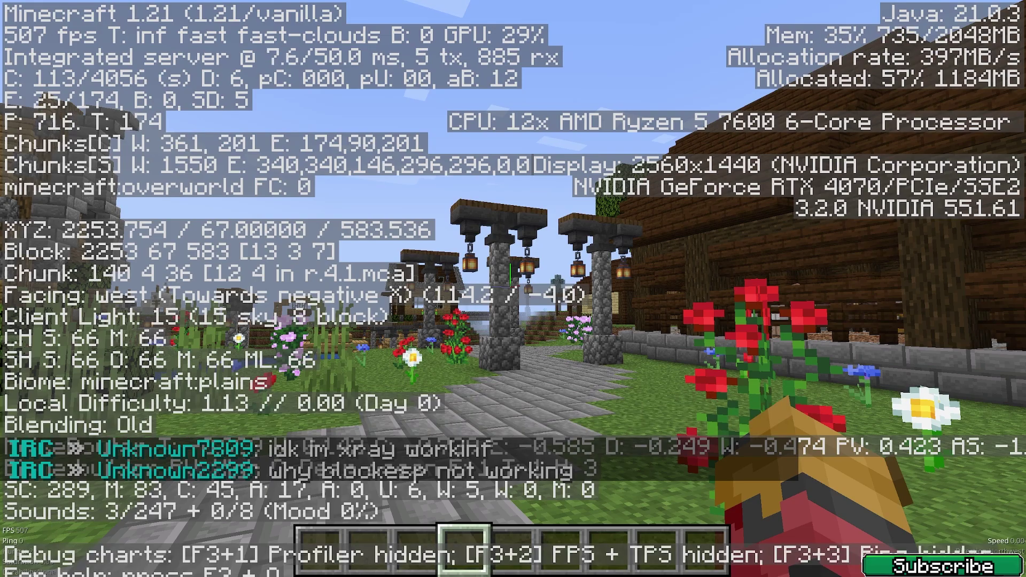
key("F3")
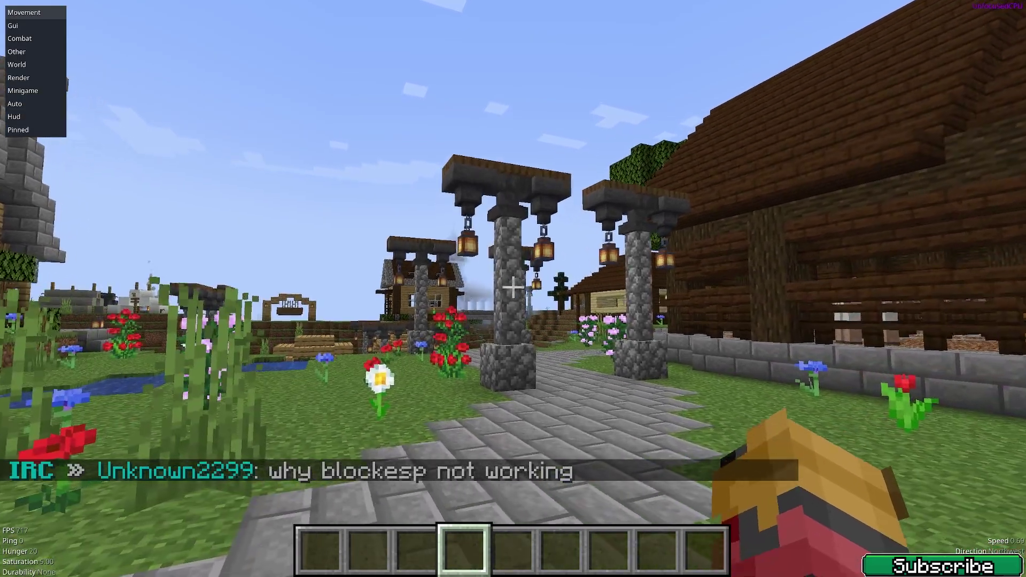
key("Shift_R")
Step: Dismiss the tutorial, move the Gui, Other, Render, Auto, Pinned, Hud panels and Search box, then close
left_click(594, 334)
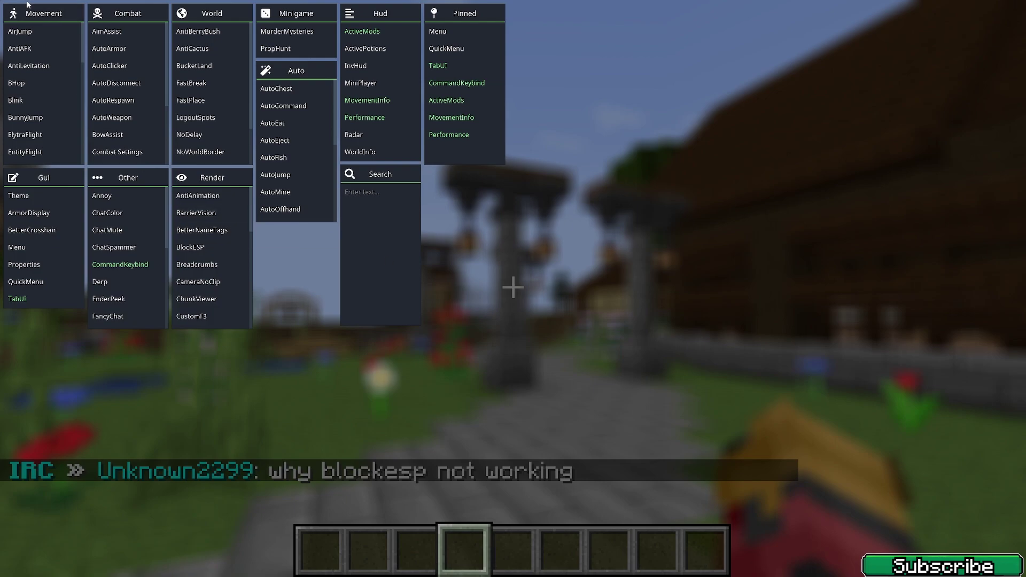
left_click_drag(40, 178, 37, 379)
left_click_drag(127, 181, 245, 402)
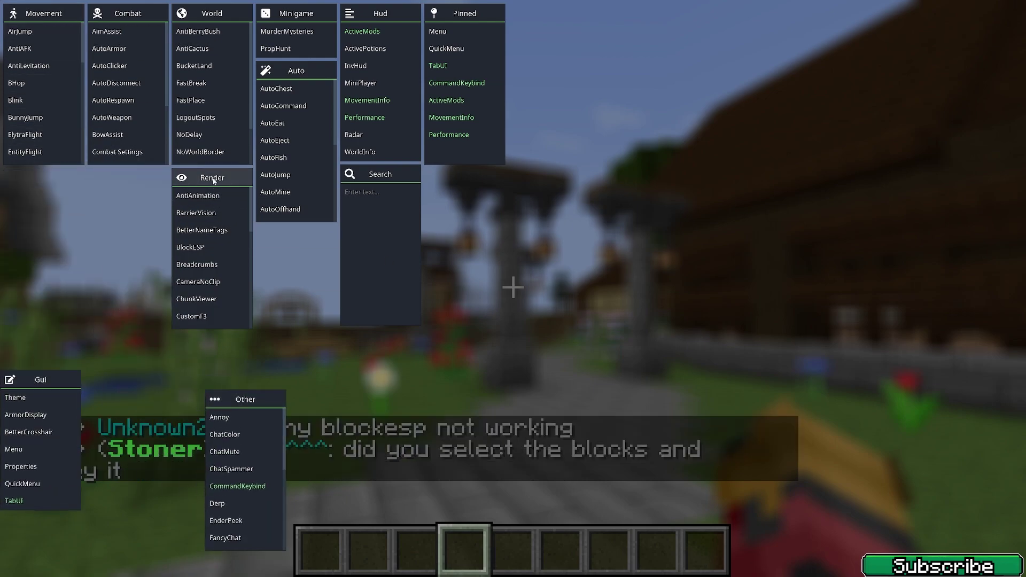
left_click_drag(212, 178, 391, 410)
left_click_drag(304, 73, 724, 138)
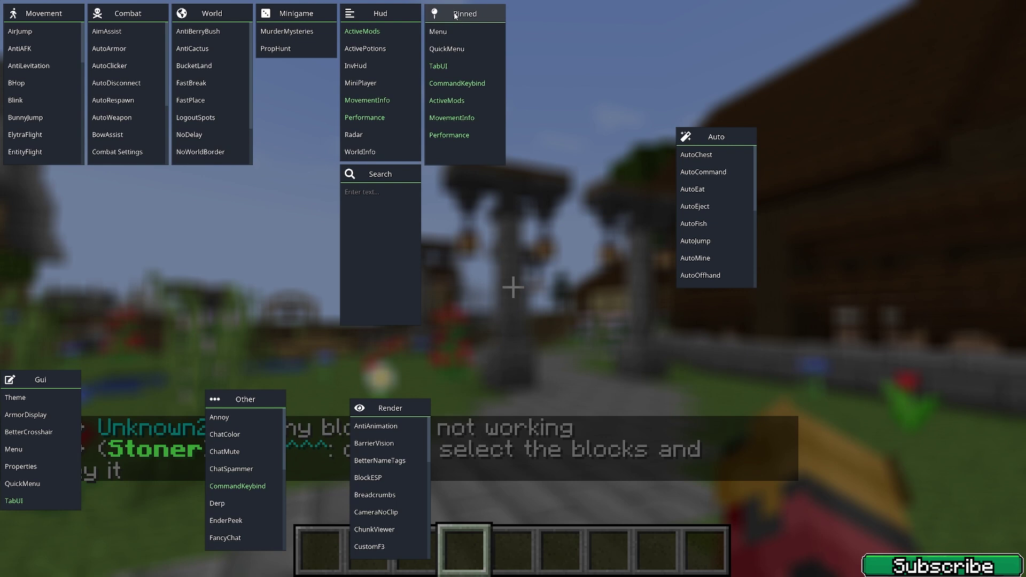
left_click_drag(465, 14, 587, 378)
left_click_drag(381, 174, 930, 70)
left_click_drag(381, 12, 599, 51)
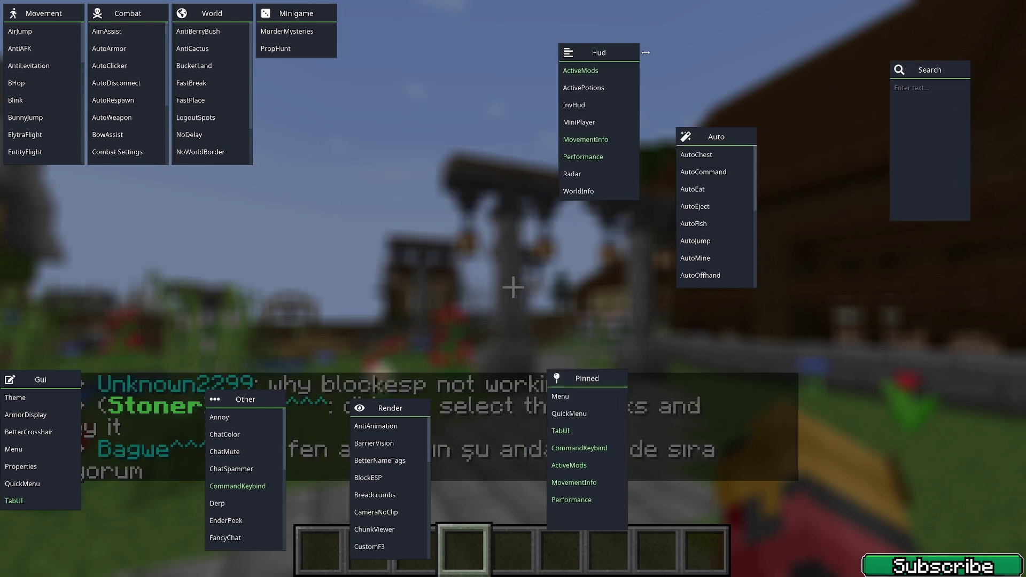
key("Escape")
Step: Walk through the village, across the grass terraces and onto the beach to the water's edge
key("w")
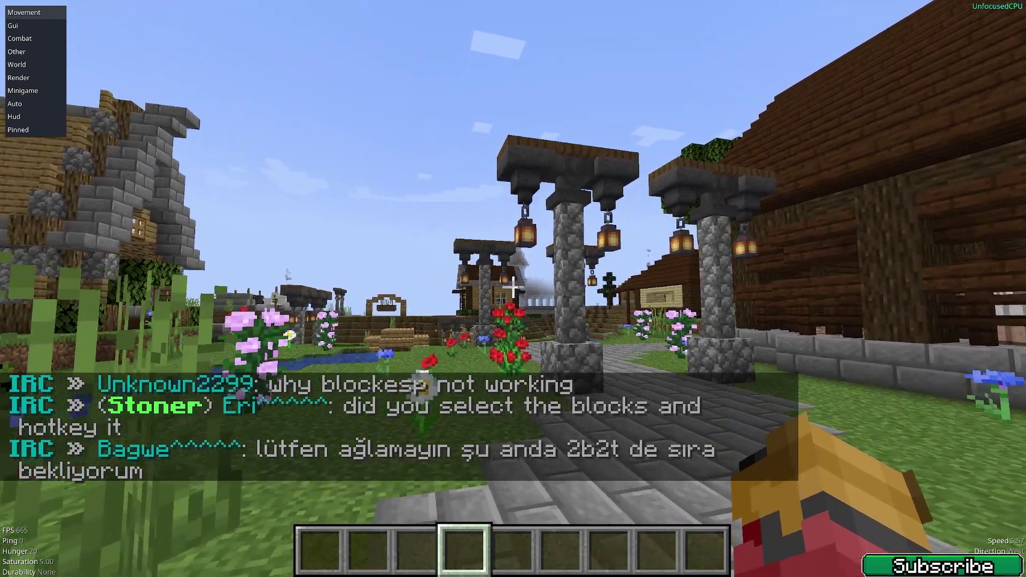
key("t")
key("Escape")
key("w")
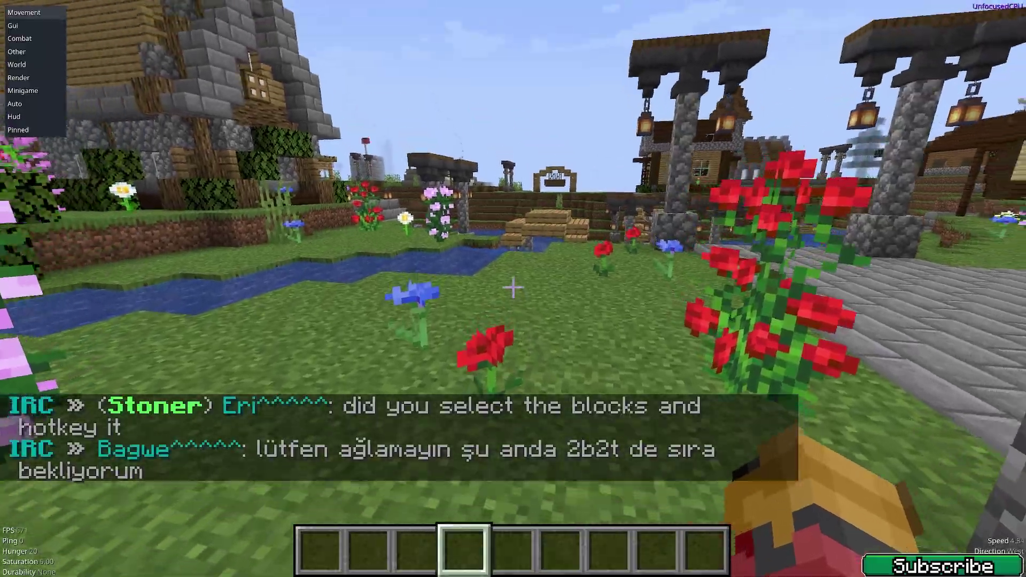
key("w")
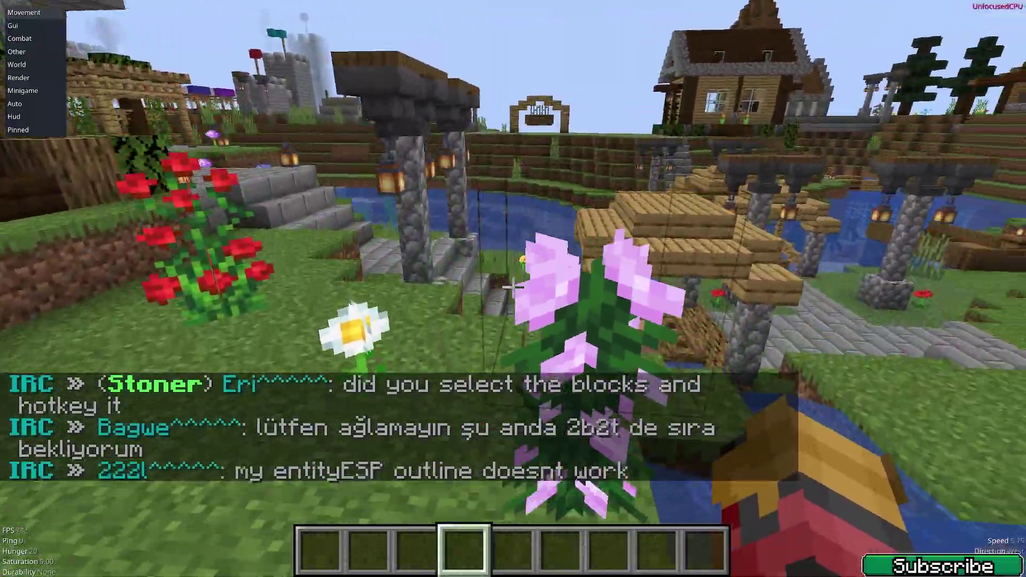
key("w")
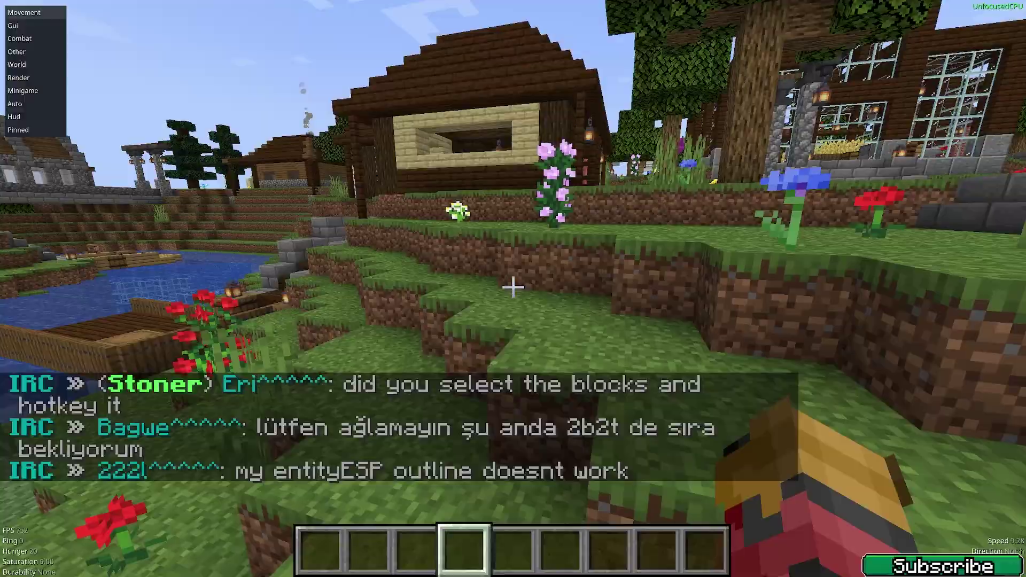
key("w")
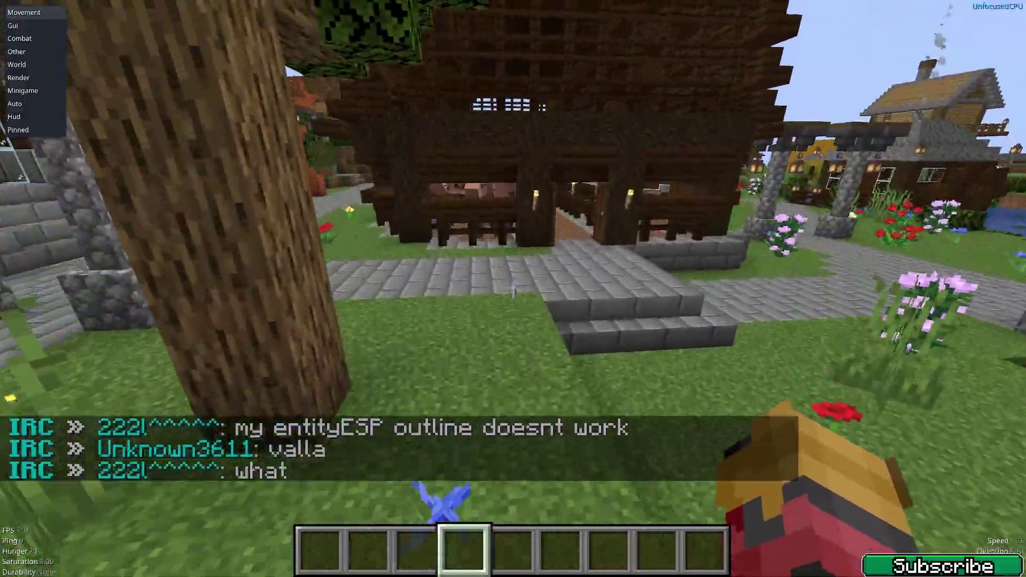
key("w")
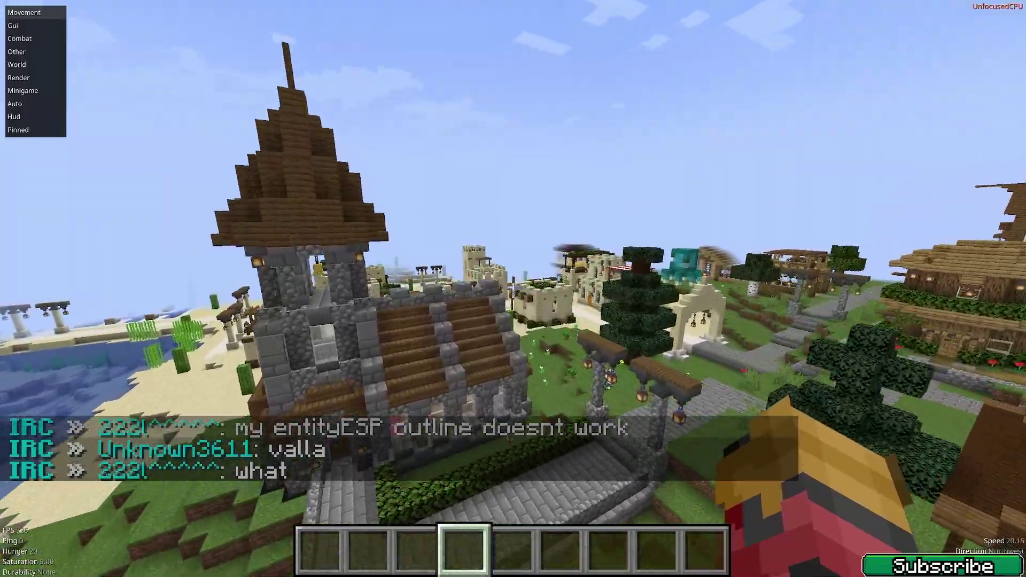
key("w")
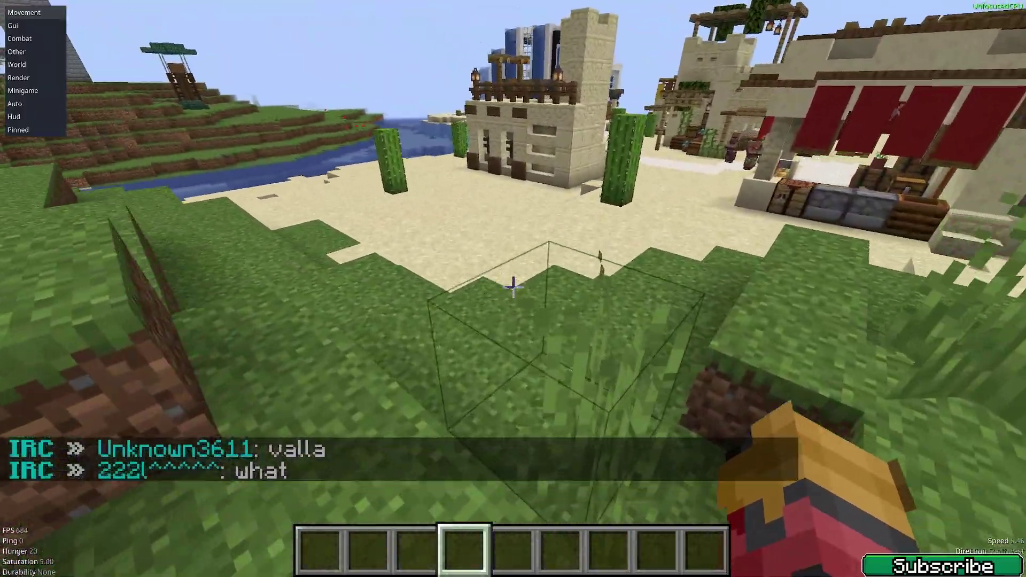
key("w")
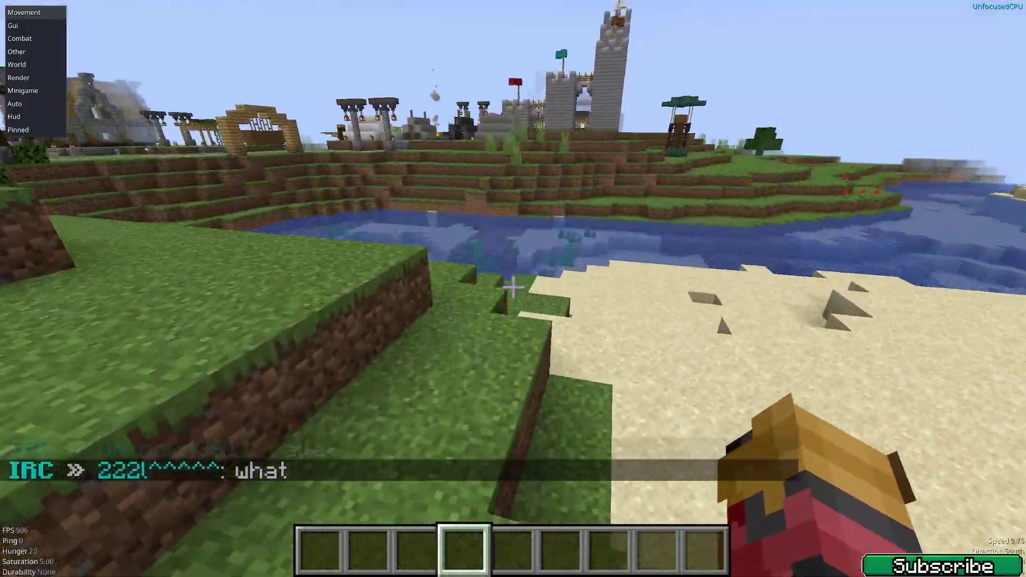
key("w")
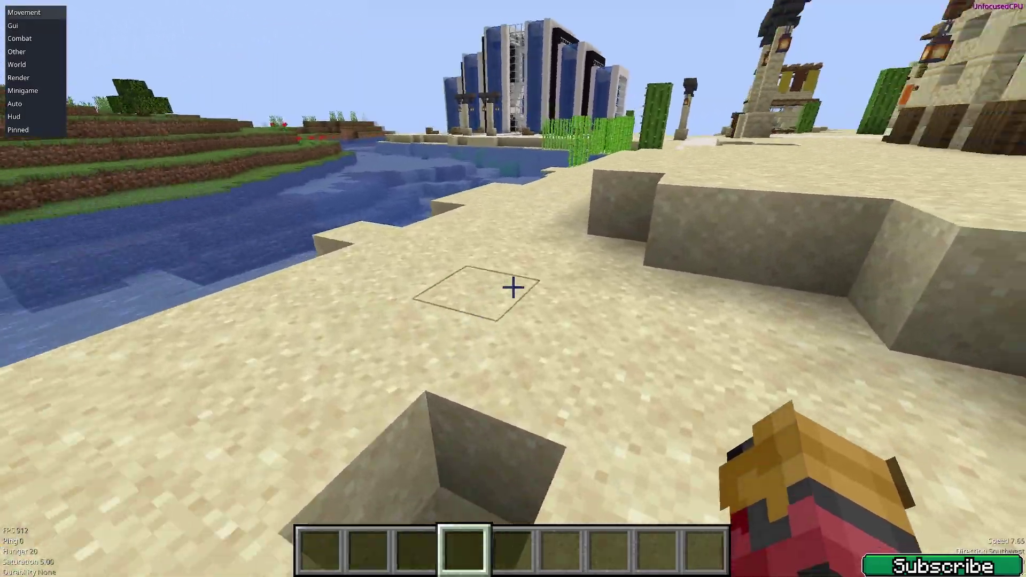